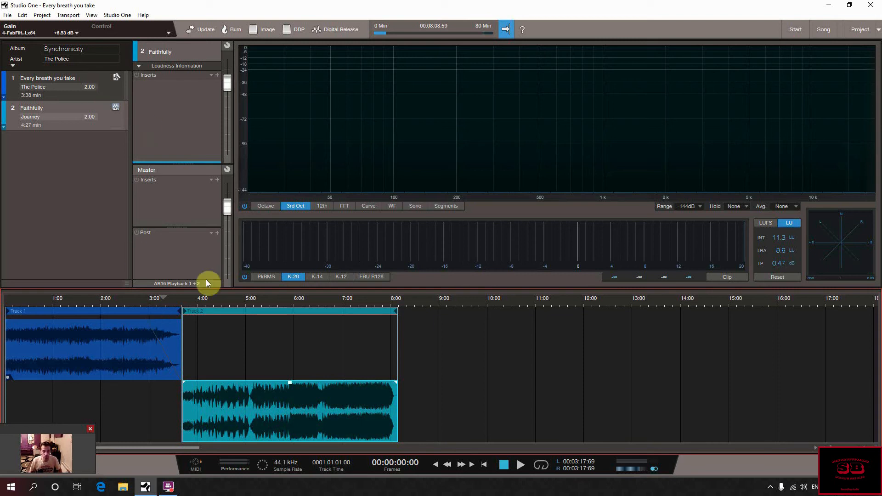
Play the Faithfully track from about 5:51 and check its levels on the K-20 meter.
click(287, 304)
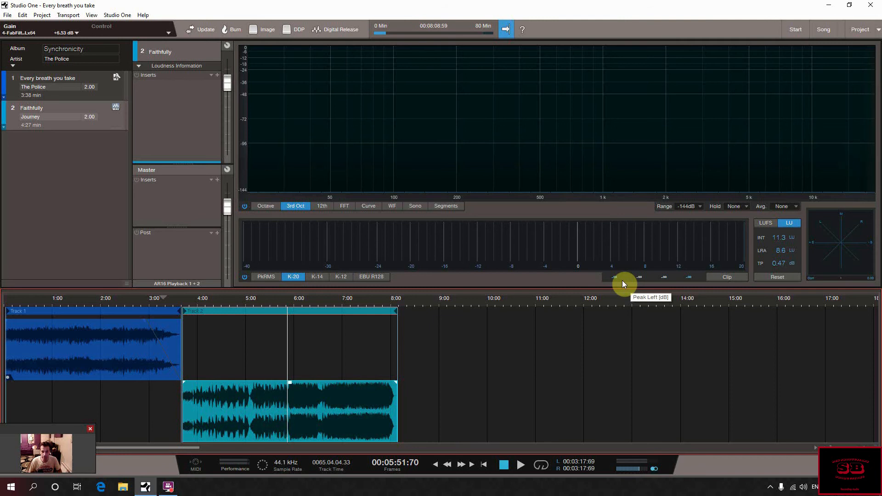
key(space)
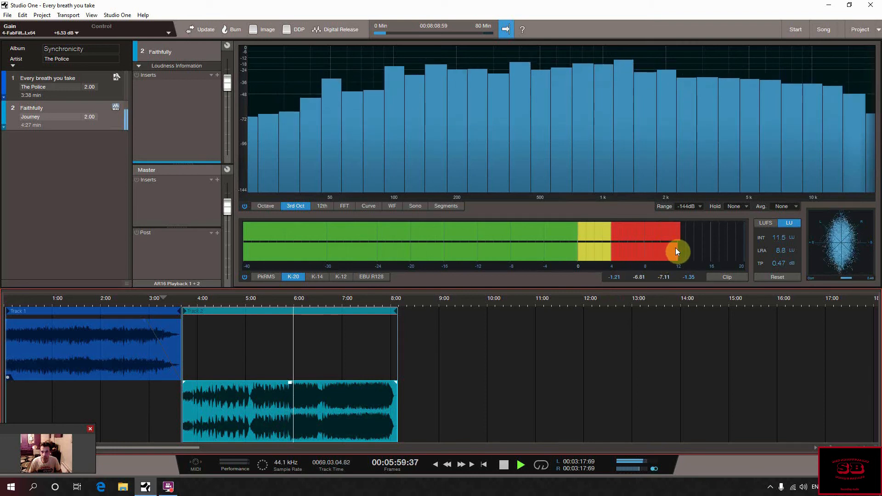
key(space)
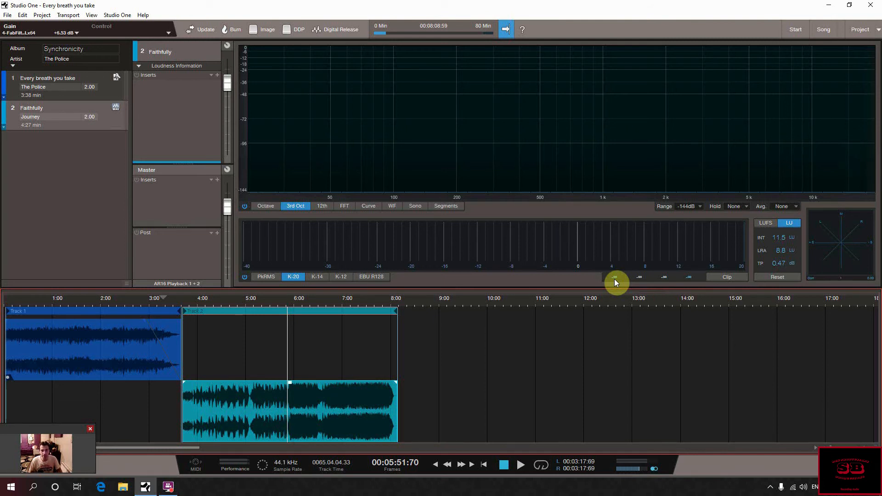
Play Every breath you take from about 0:19 with all its inserts bypassed and check its levels on the K-20 meter.
click(107, 89)
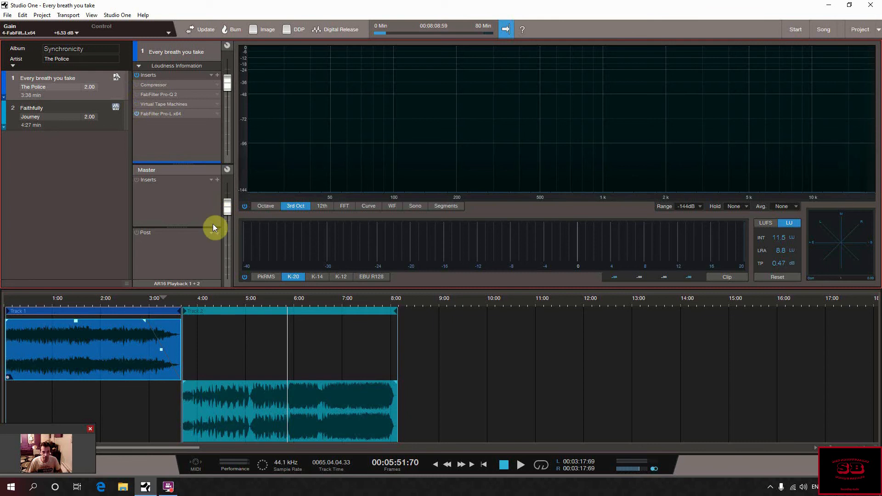
click(20, 301)
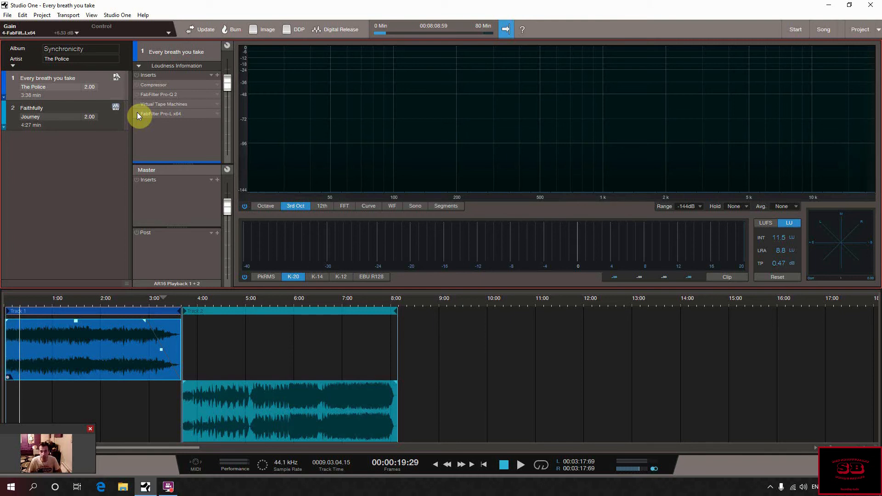
key(space)
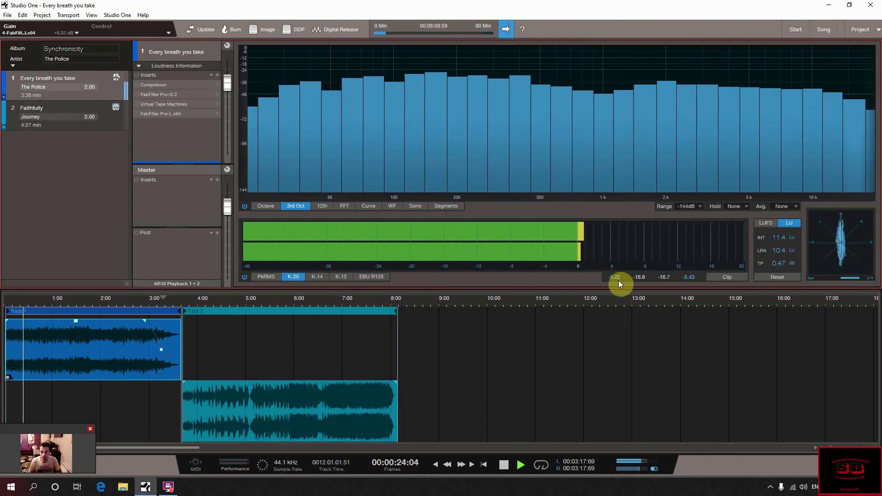
key(space)
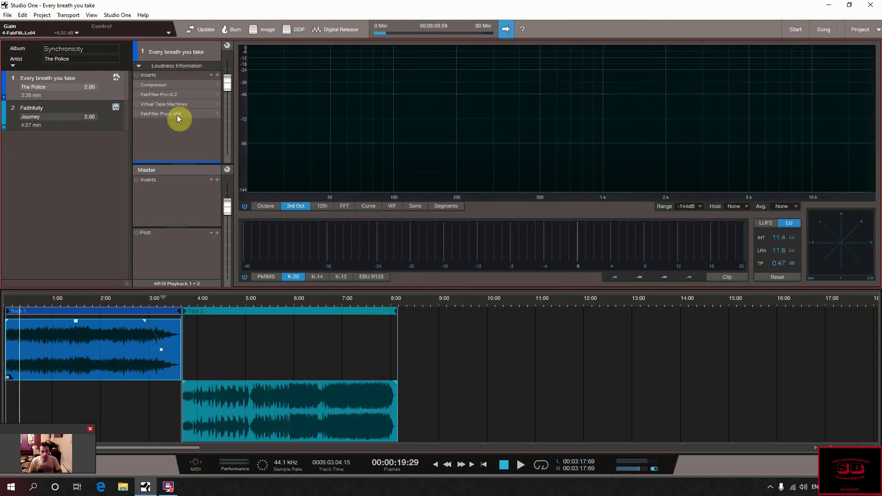
Activate the FabFilter Pro-L x64 limiter on Every breath you take and play the same passage to check its levels.
click(137, 114)
key(space)
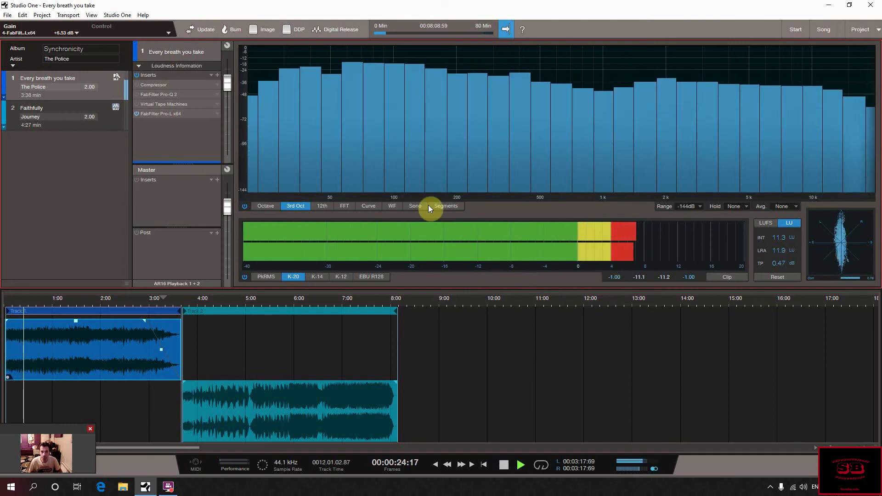
key(space)
Examine the limiter's gain reduction in the FabFilter Pro-L window during playback, then close the window.
double_click(167, 114)
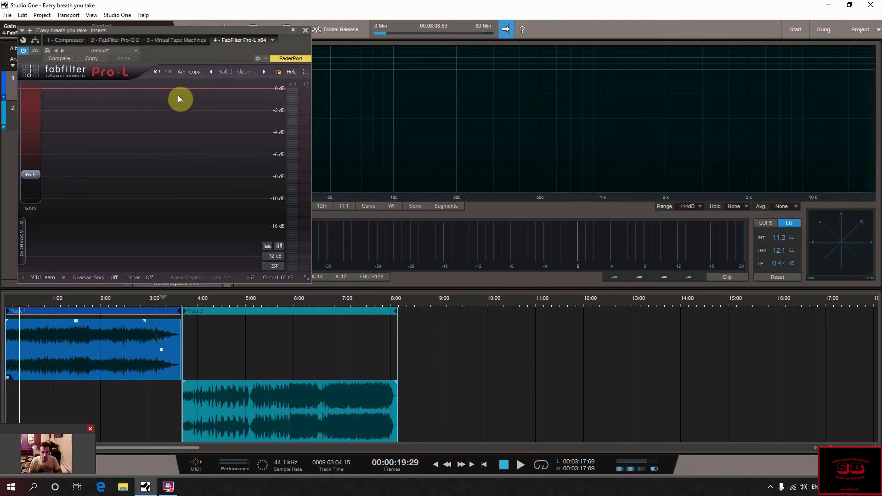
key(space)
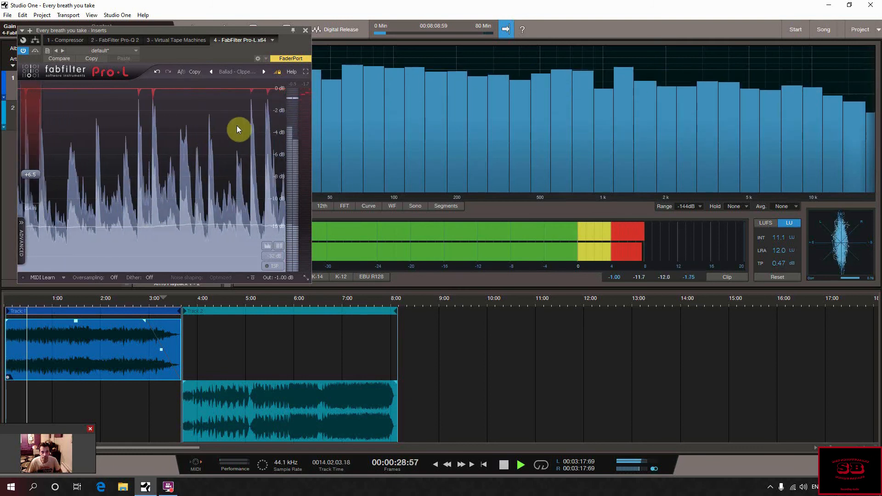
key(space)
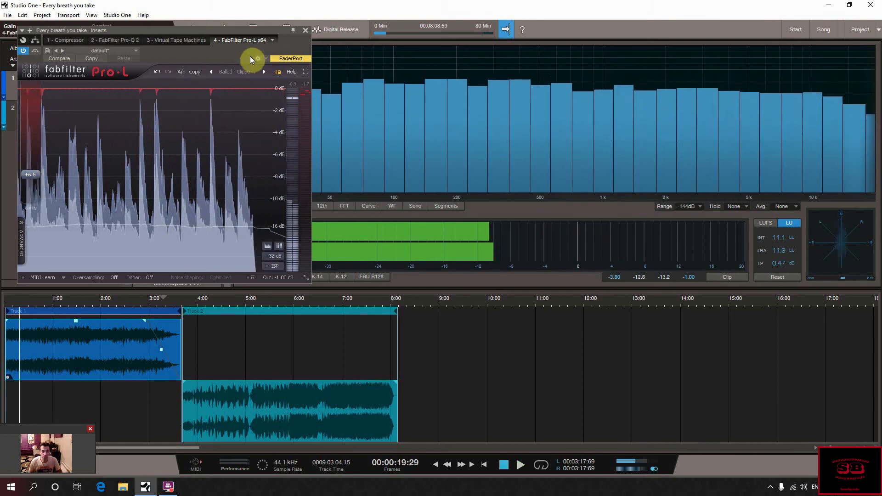
click(306, 30)
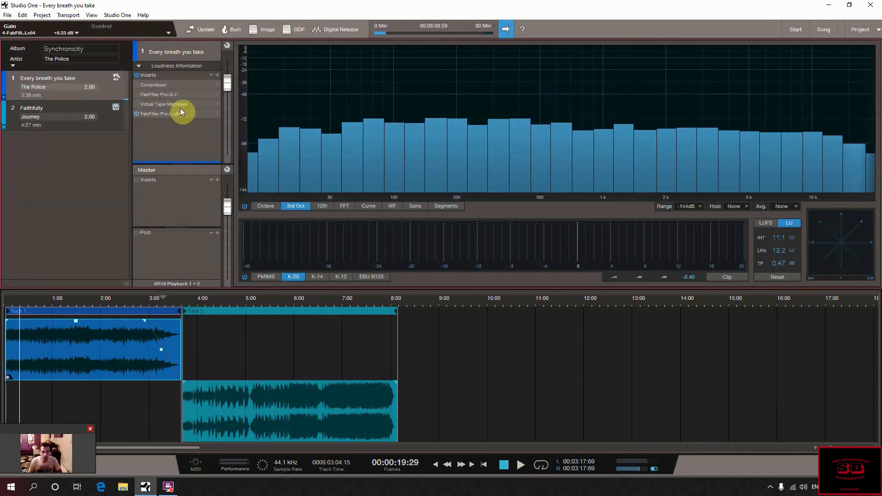
Activate the Compressor insert with its DeEsser-S1 preset and compare it bypassed and active during playback, leaving it on.
double_click(152, 86)
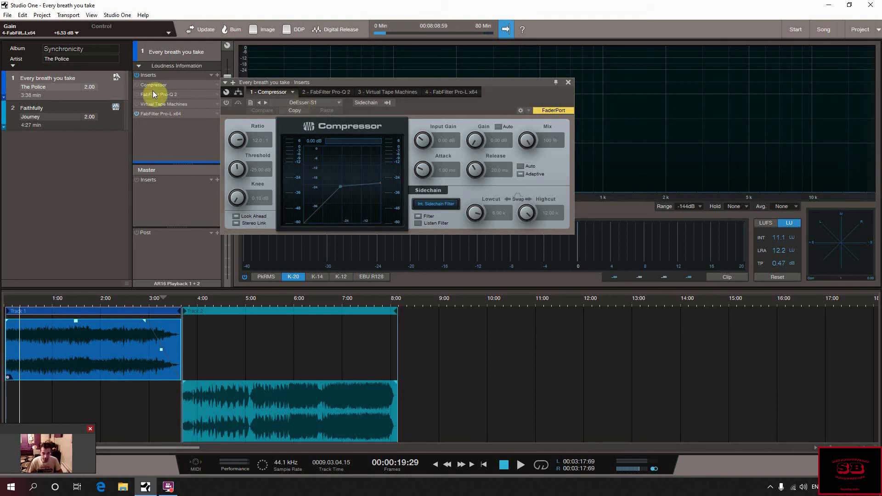
click(137, 84)
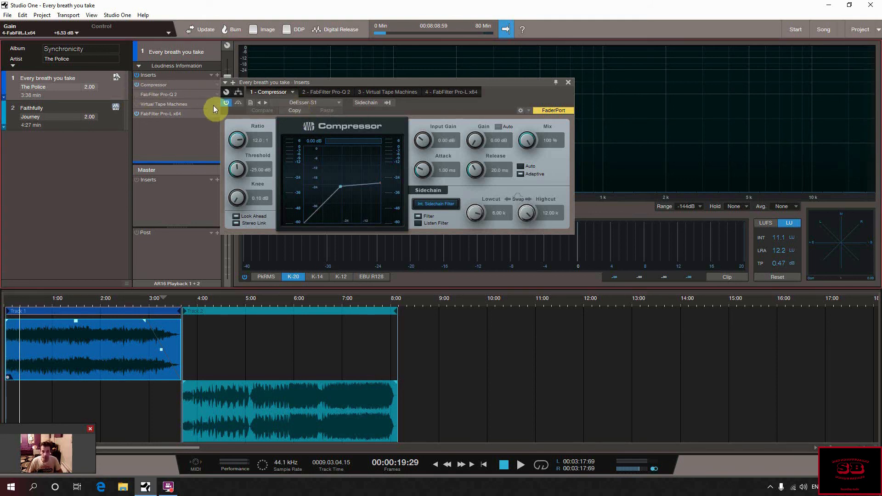
key(space)
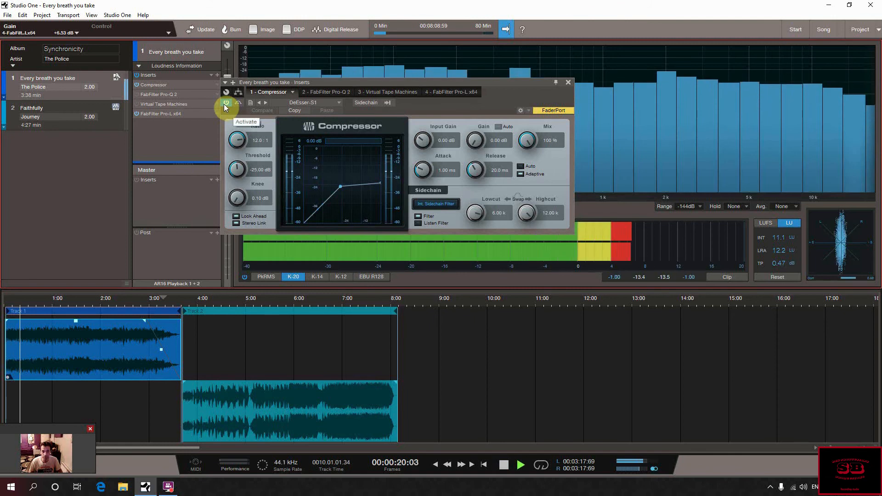
click(225, 102)
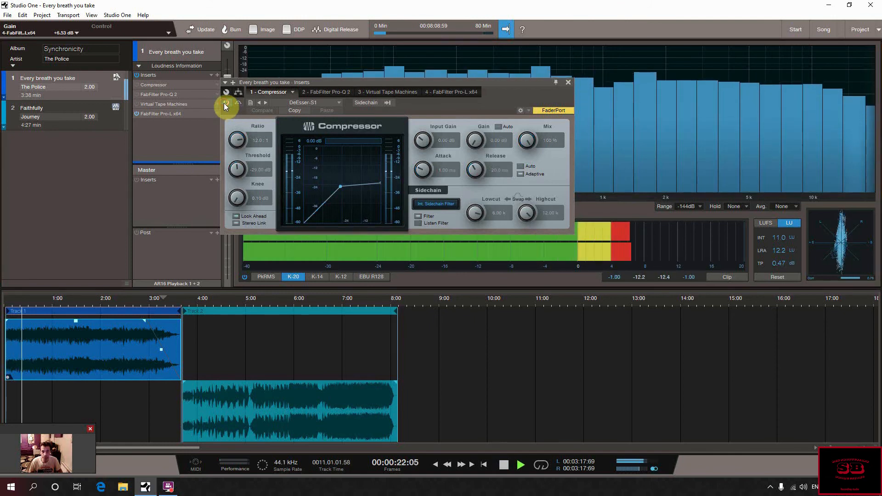
click(224, 103)
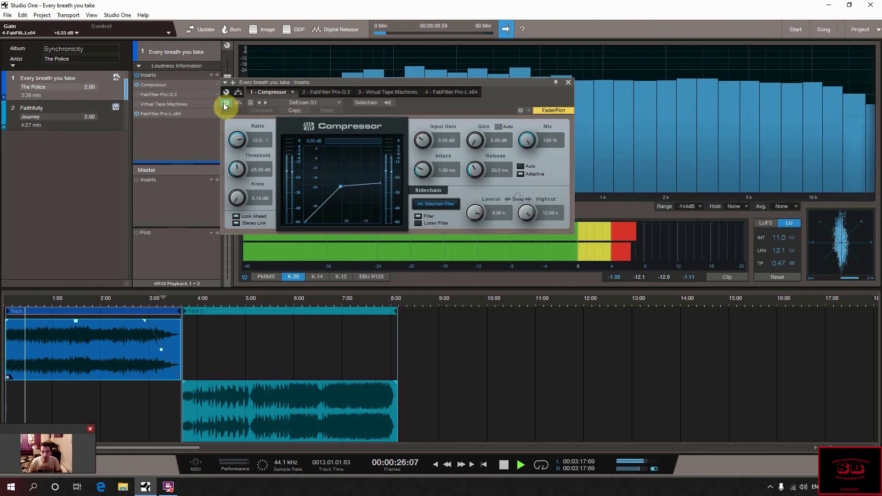
click(225, 103)
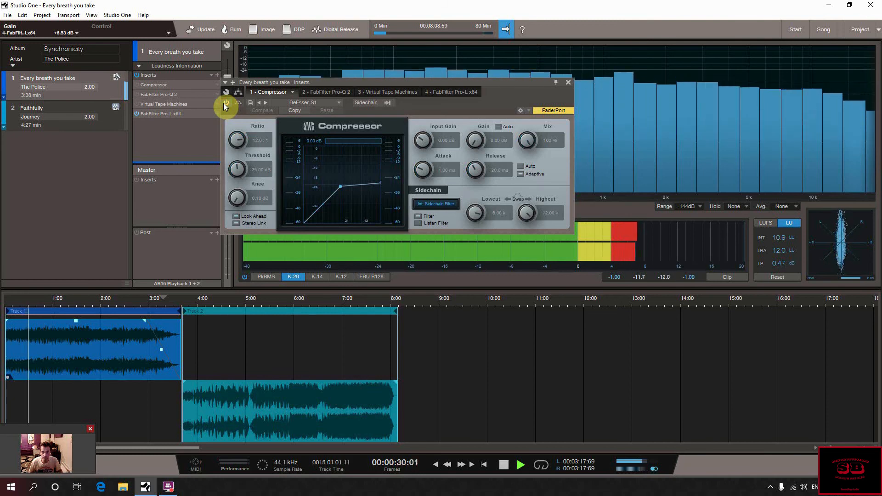
click(225, 103)
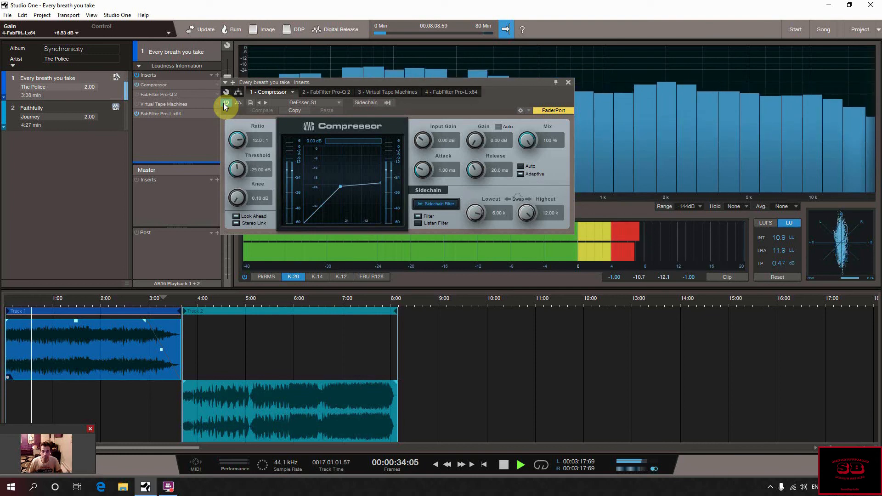
key(space)
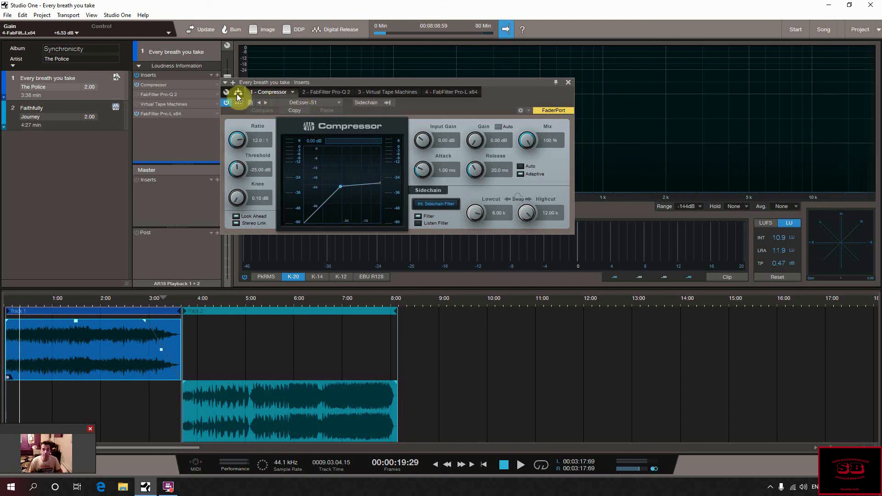
Activate the FabFilter Pro-Q 2 equalizer, compare playback with it bypassed and active, and inspect its two EQ bands.
click(152, 96)
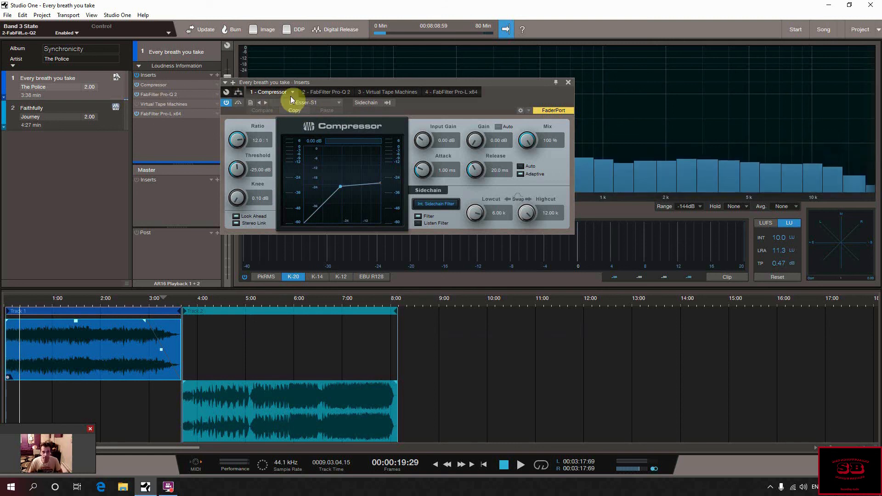
click(324, 93)
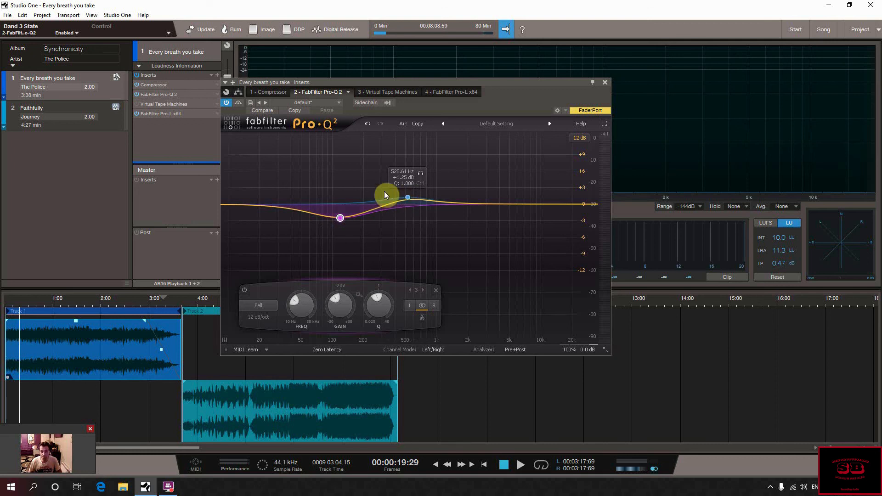
click(226, 105)
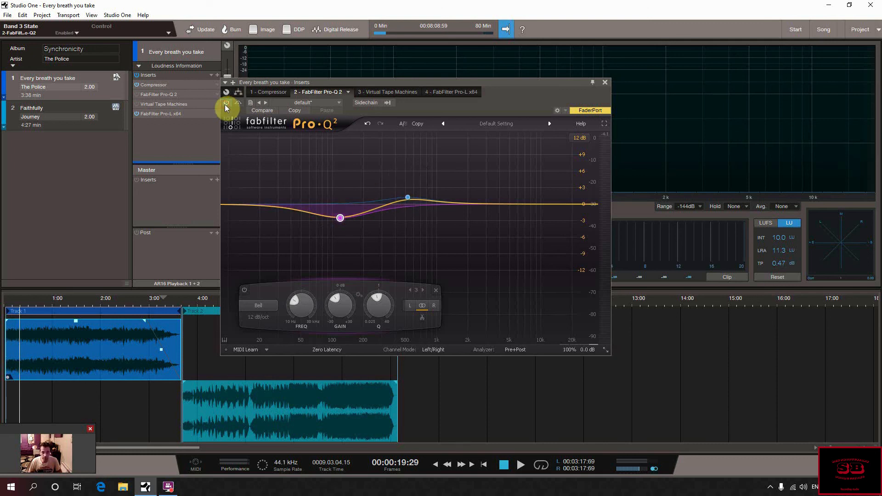
key(space)
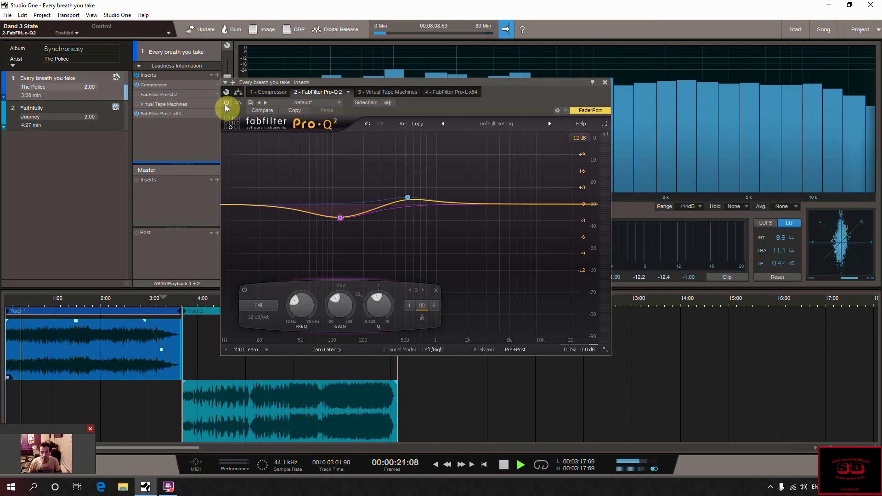
click(225, 104)
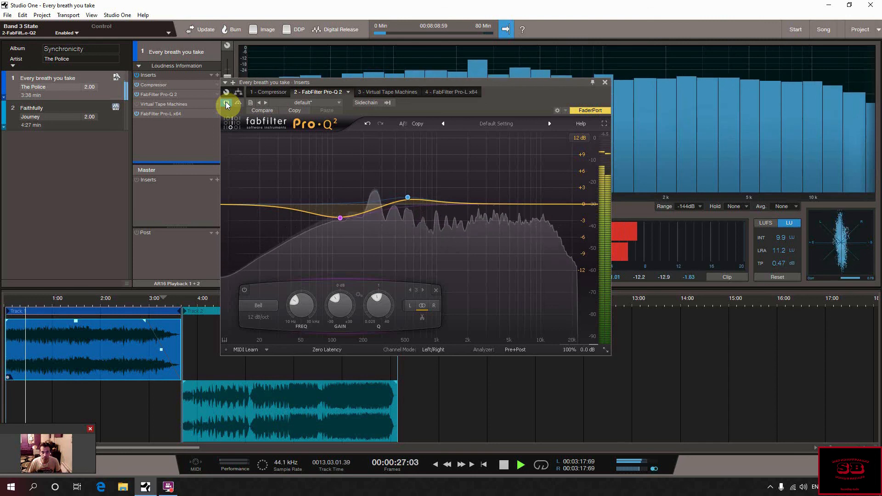
key(space)
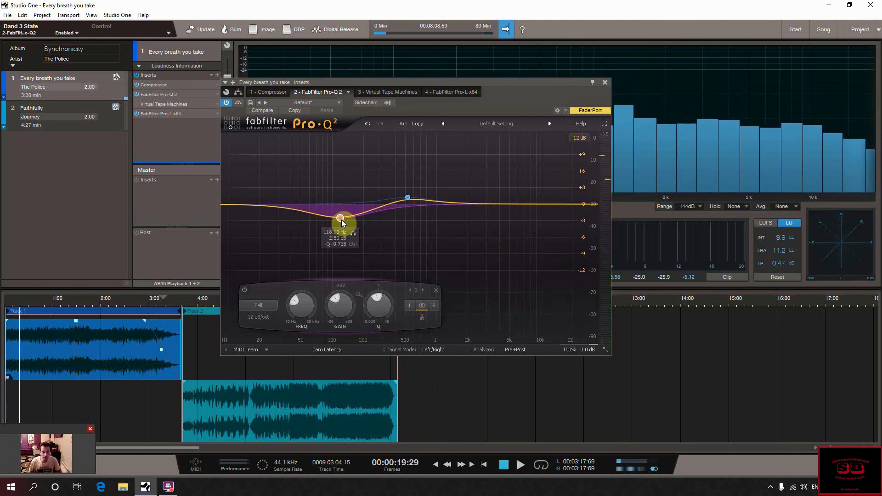
click(407, 197)
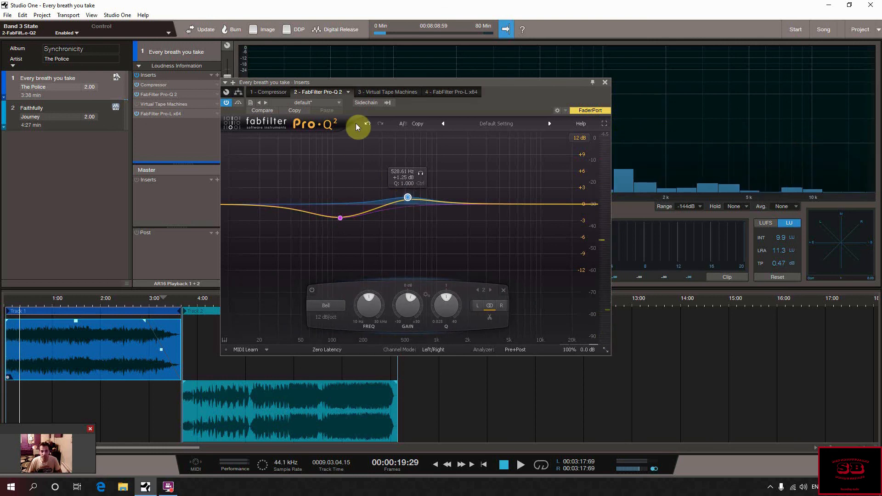
Activate Virtual Tape Machines, compare it bypassed and active during playback, leave it on and close the inserts window.
click(384, 92)
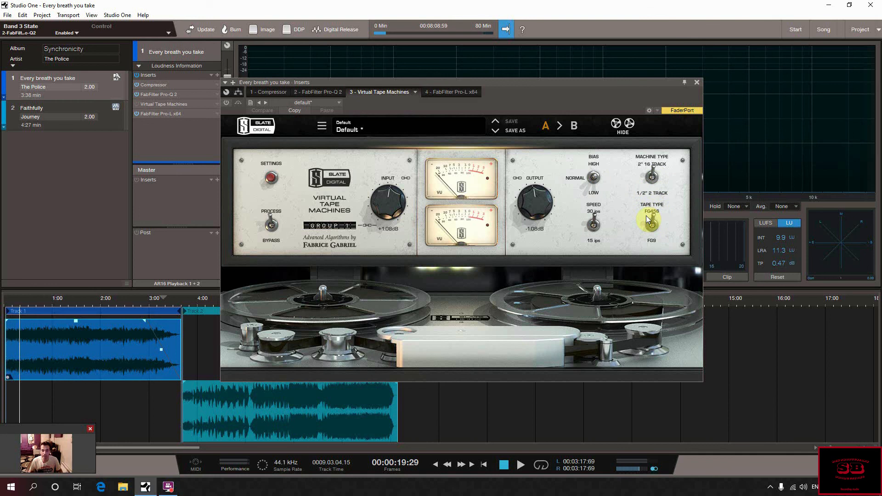
click(227, 104)
key(space)
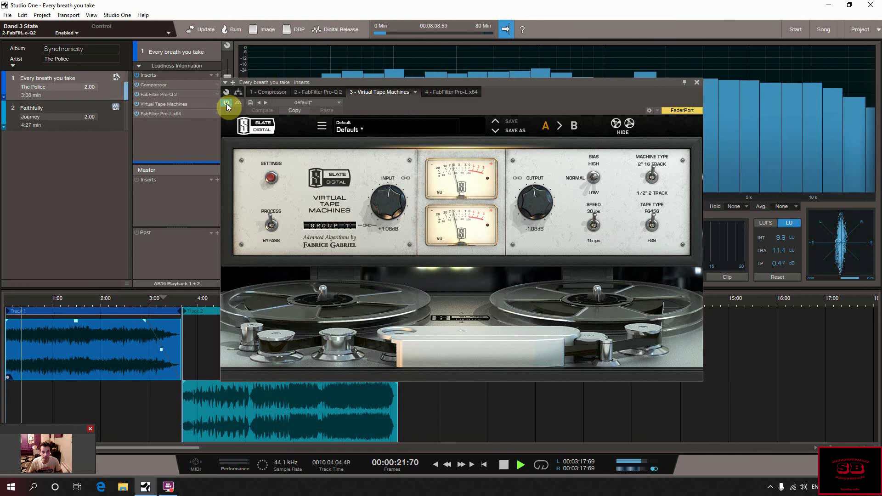
click(227, 104)
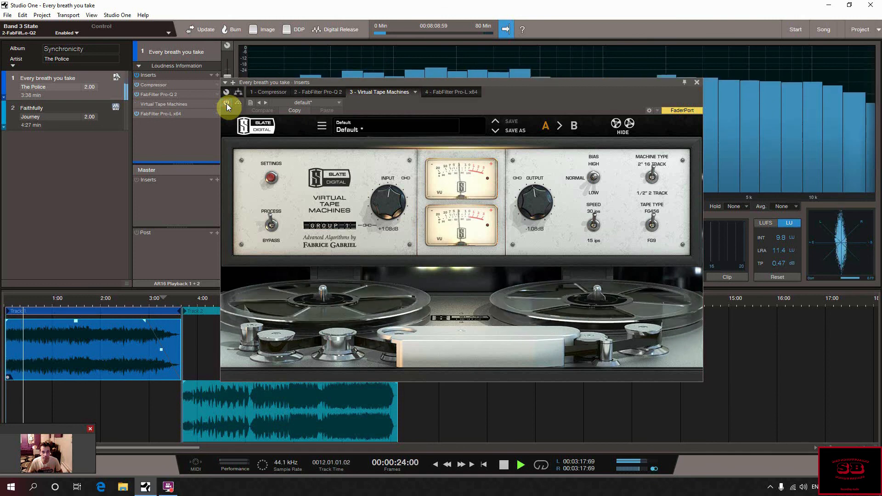
click(226, 103)
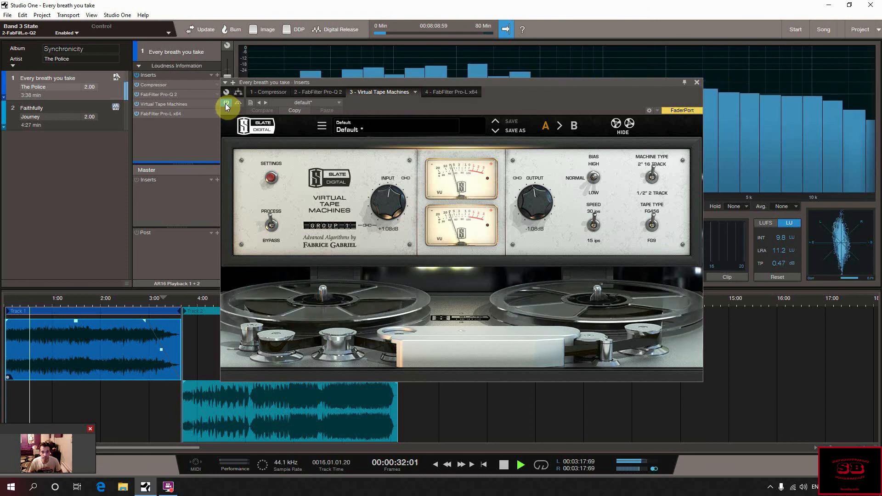
key(space)
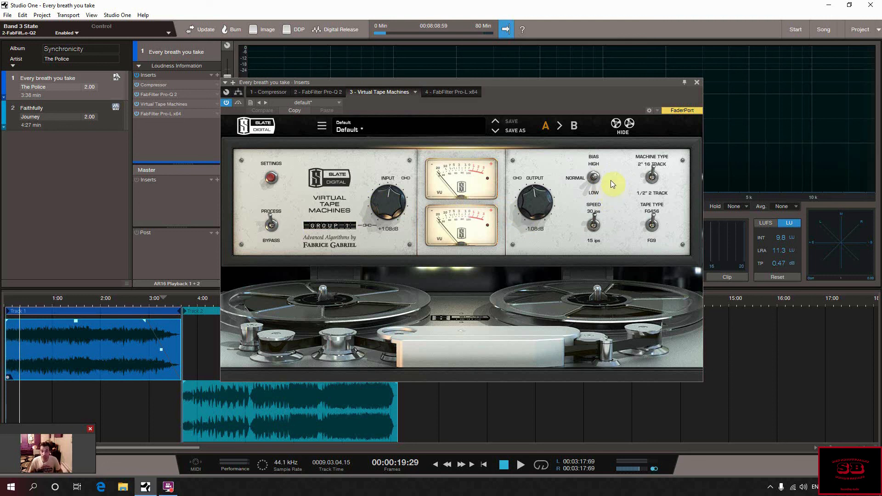
click(698, 84)
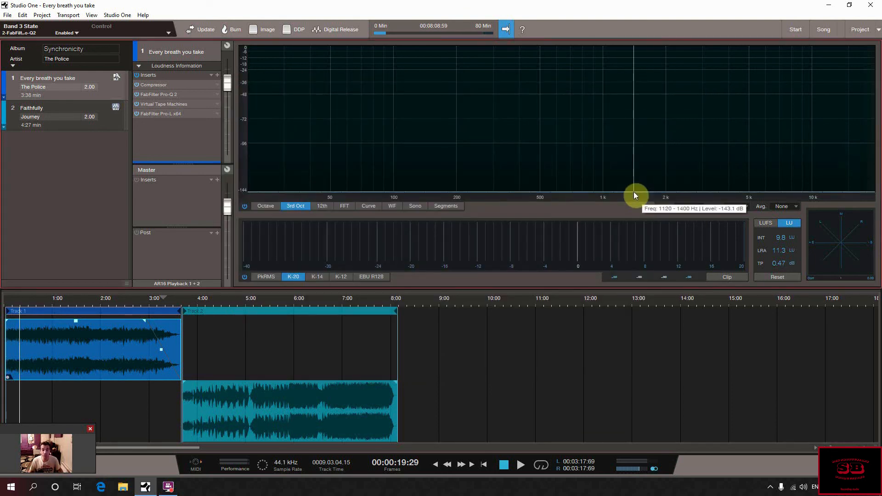